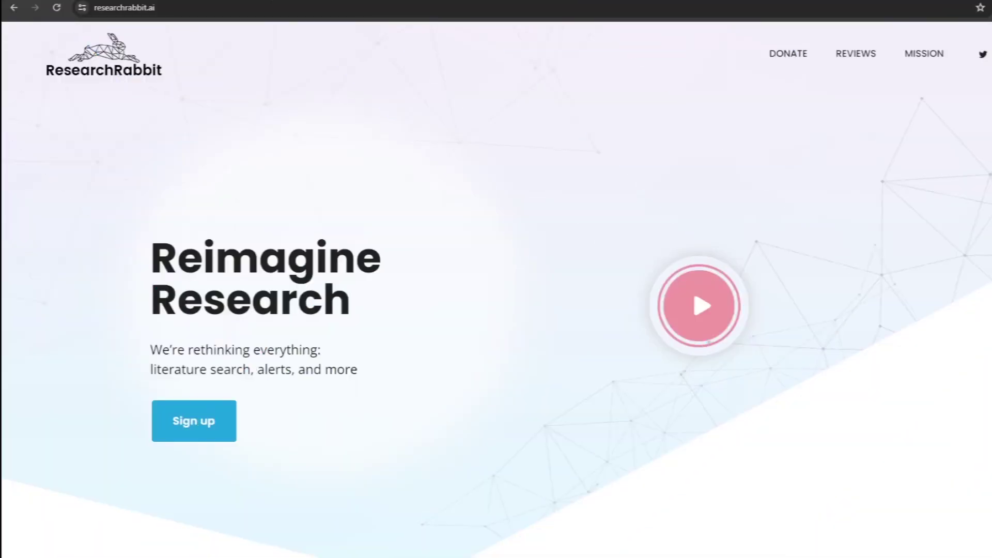
{"action": "scroll", "coordinate": [497, 311], "scroll_direction": "down", "scroll_amount": 2}
{"action": "scroll", "coordinate": [496, 310], "scroll_direction": "down", "scroll_amount": 2}
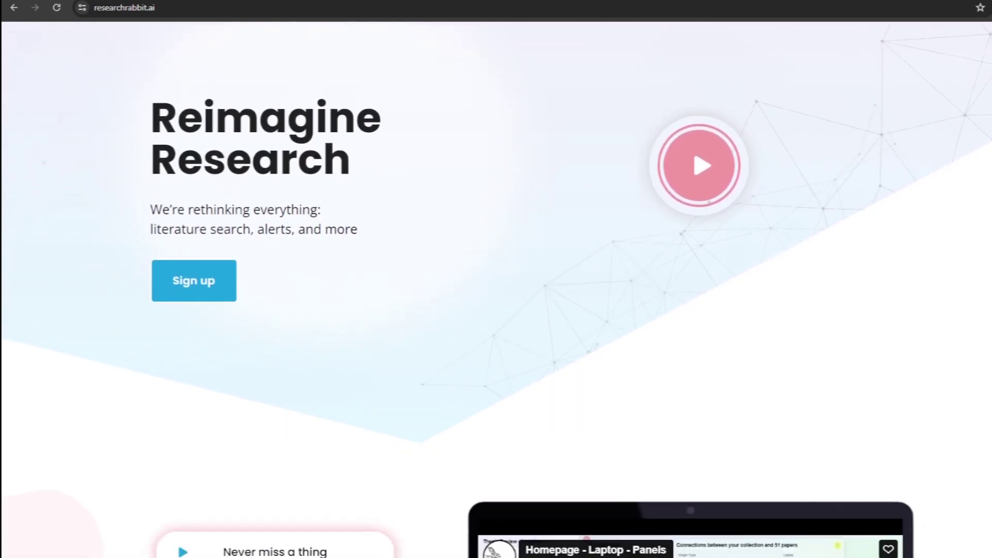
{"action": "scroll", "coordinate": [496, 311], "scroll_direction": "down", "scroll_amount": 1}
{"action": "scroll", "coordinate": [496, 310], "scroll_direction": "down", "scroll_amount": 1}
{"action": "scroll", "coordinate": [496, 311], "scroll_direction": "down", "scroll_amount": 1}
{"action": "scroll", "coordinate": [496, 310], "scroll_direction": "down", "scroll_amount": 1}
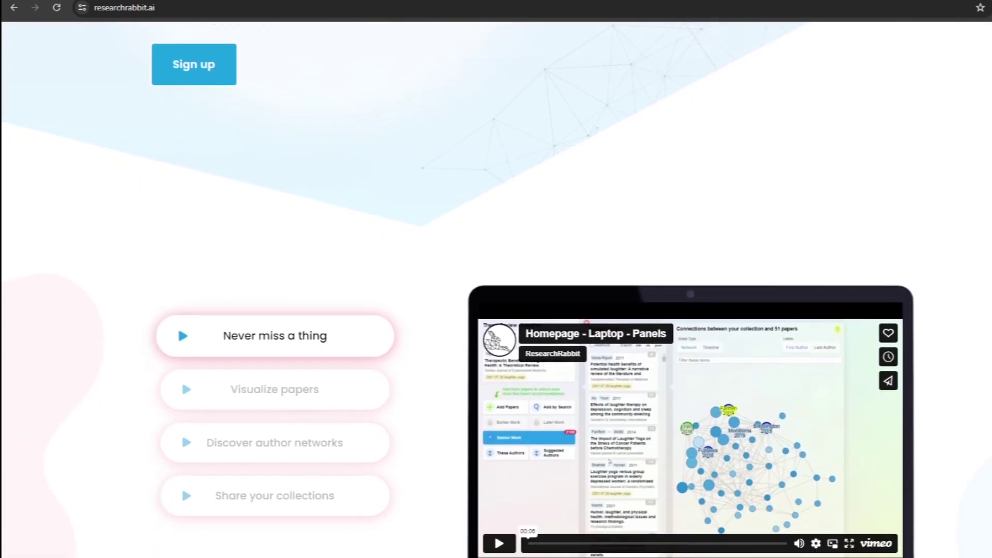
{"action": "scroll", "coordinate": [496, 310], "scroll_direction": "down", "scroll_amount": 1}
{"action": "scroll", "coordinate": [496, 310], "scroll_direction": "down", "scroll_amount": 1}
{"action": "scroll", "coordinate": [496, 310], "scroll_direction": "down", "scroll_amount": 1}
{"action": "scroll", "coordinate": [497, 310], "scroll_direction": "down", "scroll_amount": 1}
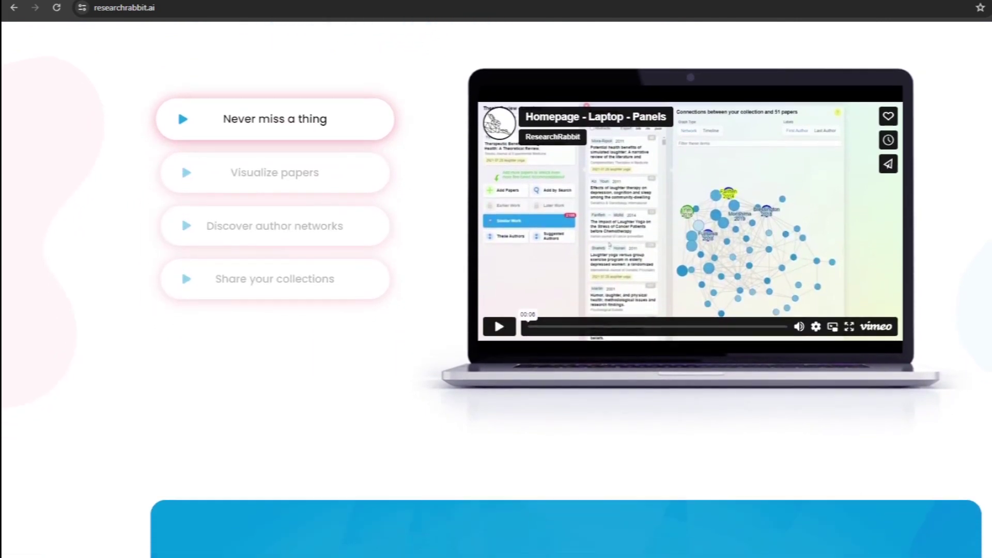
{"action": "scroll", "coordinate": [497, 311], "scroll_direction": "down", "scroll_amount": 1}
{"action": "scroll", "coordinate": [496, 310], "scroll_direction": "down", "scroll_amount": 1}
{"action": "scroll", "coordinate": [497, 310], "scroll_direction": "down", "scroll_amount": 1}
{"action": "scroll", "coordinate": [497, 310], "scroll_direction": "down", "scroll_amount": 1}
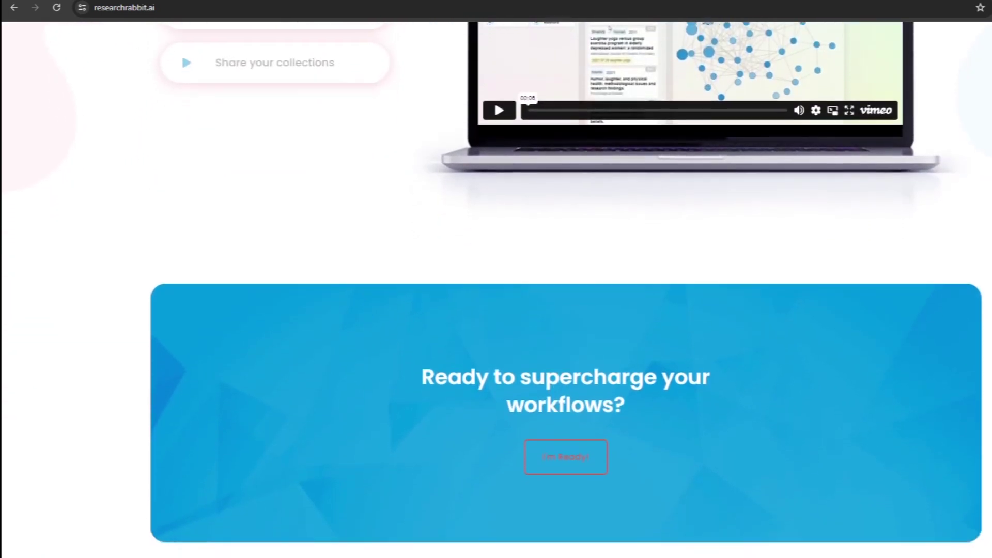
{"action": "scroll", "coordinate": [496, 310], "scroll_direction": "down", "scroll_amount": 1}
{"action": "scroll", "coordinate": [496, 310], "scroll_direction": "down", "scroll_amount": 1}
{"action": "scroll", "coordinate": [496, 310], "scroll_direction": "down", "scroll_amount": 1}
{"action": "scroll", "coordinate": [496, 310], "scroll_direction": "down", "scroll_amount": 1}
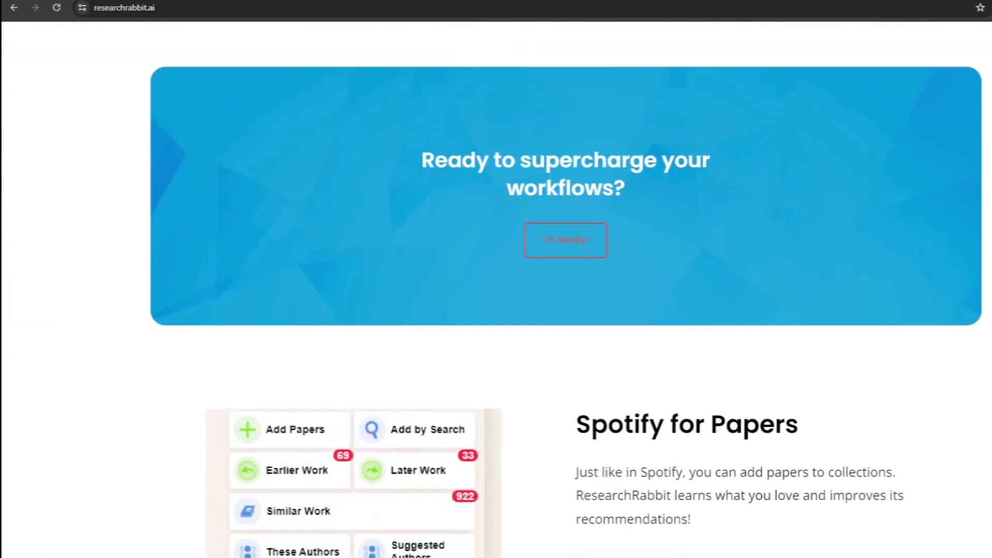
{"action": "scroll", "coordinate": [496, 310], "scroll_direction": "down", "scroll_amount": 1}
{"action": "scroll", "coordinate": [496, 310], "scroll_direction": "down", "scroll_amount": 1}
{"action": "scroll", "coordinate": [497, 311], "scroll_direction": "down", "scroll_amount": 1}
{"action": "scroll", "coordinate": [496, 310], "scroll_direction": "down", "scroll_amount": 1}
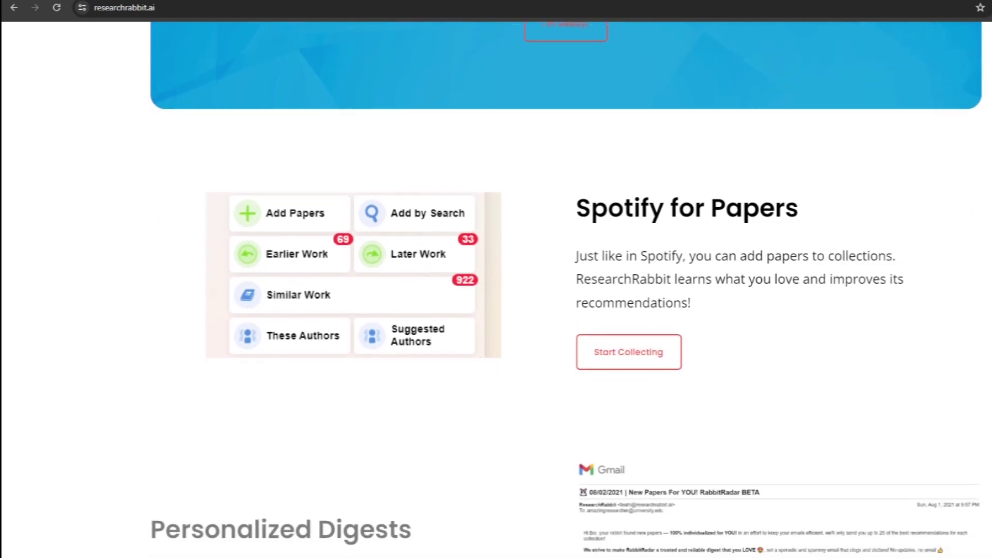
{"action": "scroll", "coordinate": [496, 310], "scroll_direction": "down", "scroll_amount": 1}
{"action": "scroll", "coordinate": [497, 311], "scroll_direction": "down", "scroll_amount": 1}
{"action": "scroll", "coordinate": [496, 310], "scroll_direction": "down", "scroll_amount": 1}
{"action": "scroll", "coordinate": [496, 310], "scroll_direction": "down", "scroll_amount": 1}
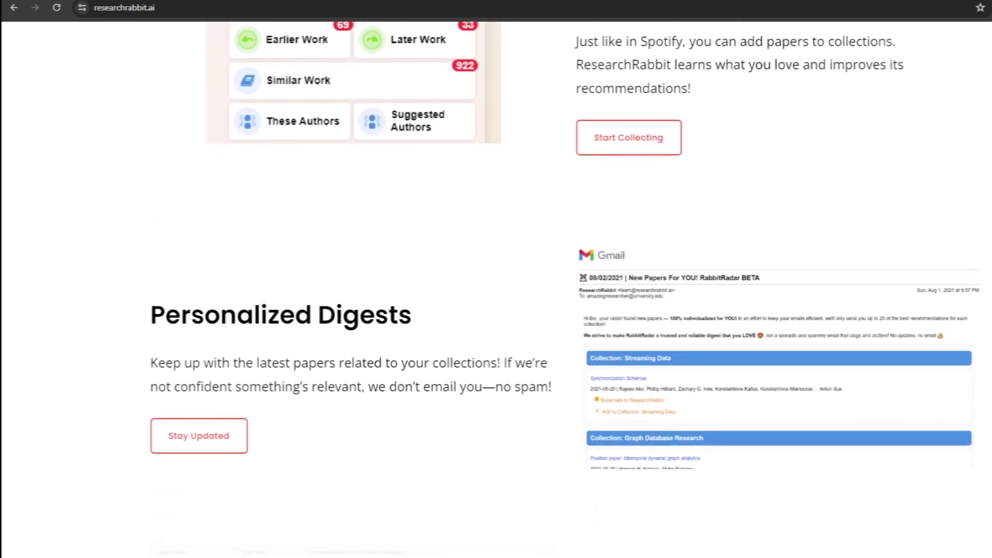
{"action": "scroll", "coordinate": [497, 311], "scroll_direction": "down", "scroll_amount": 1}
{"action": "scroll", "coordinate": [496, 310], "scroll_direction": "down", "scroll_amount": 1}
{"action": "scroll", "coordinate": [496, 310], "scroll_direction": "down", "scroll_amount": 1}
{"action": "scroll", "coordinate": [497, 310], "scroll_direction": "down", "scroll_amount": 1}
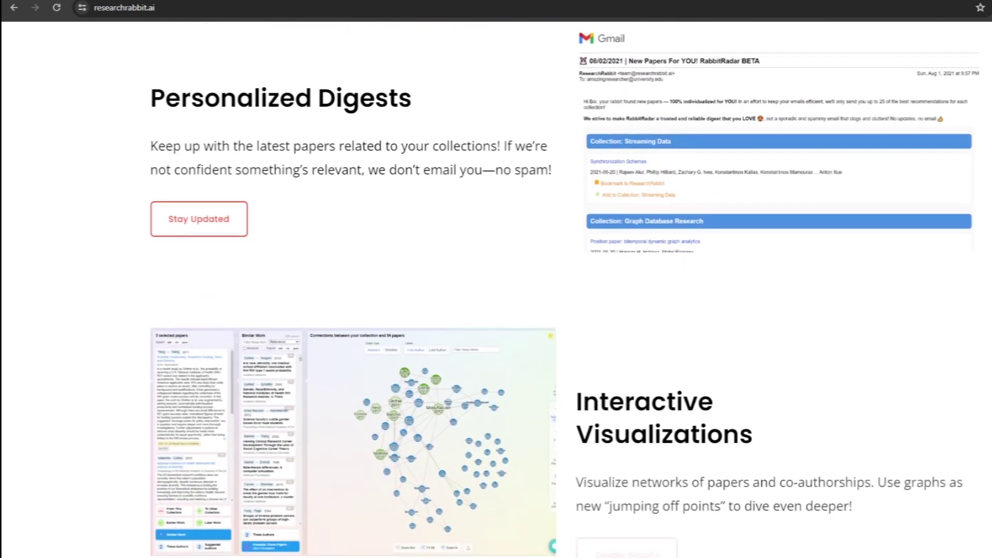
{"action": "scroll", "coordinate": [497, 311], "scroll_direction": "down", "scroll_amount": 1}
{"action": "scroll", "coordinate": [496, 310], "scroll_direction": "down", "scroll_amount": 1}
{"action": "scroll", "coordinate": [496, 311], "scroll_direction": "down", "scroll_amount": 1}
{"action": "scroll", "coordinate": [496, 310], "scroll_direction": "down", "scroll_amount": 1}
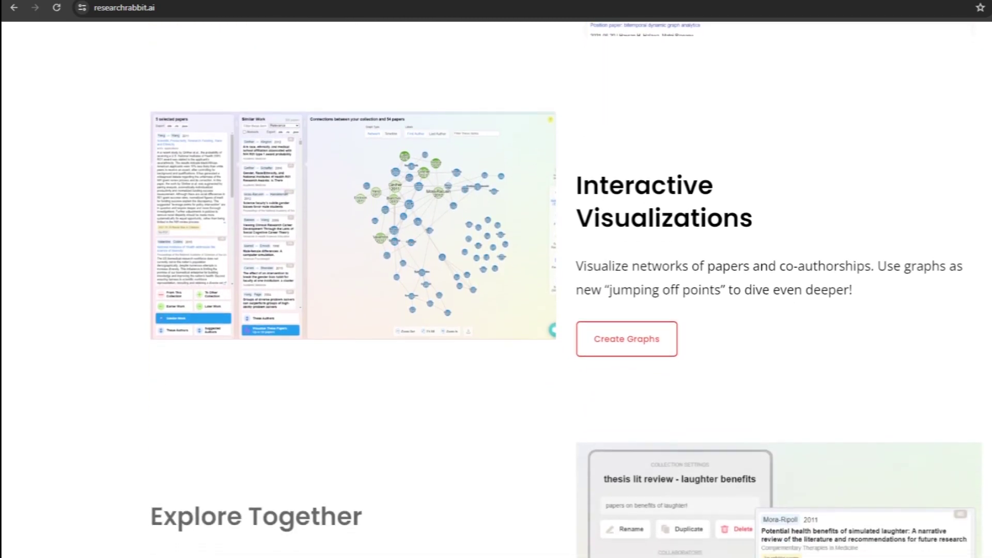
{"action": "scroll", "coordinate": [497, 310], "scroll_direction": "down", "scroll_amount": 1}
{"action": "scroll", "coordinate": [497, 310], "scroll_direction": "down", "scroll_amount": 1}
{"action": "scroll", "coordinate": [497, 310], "scroll_direction": "down", "scroll_amount": 1}
{"action": "scroll", "coordinate": [496, 310], "scroll_direction": "down", "scroll_amount": 1}
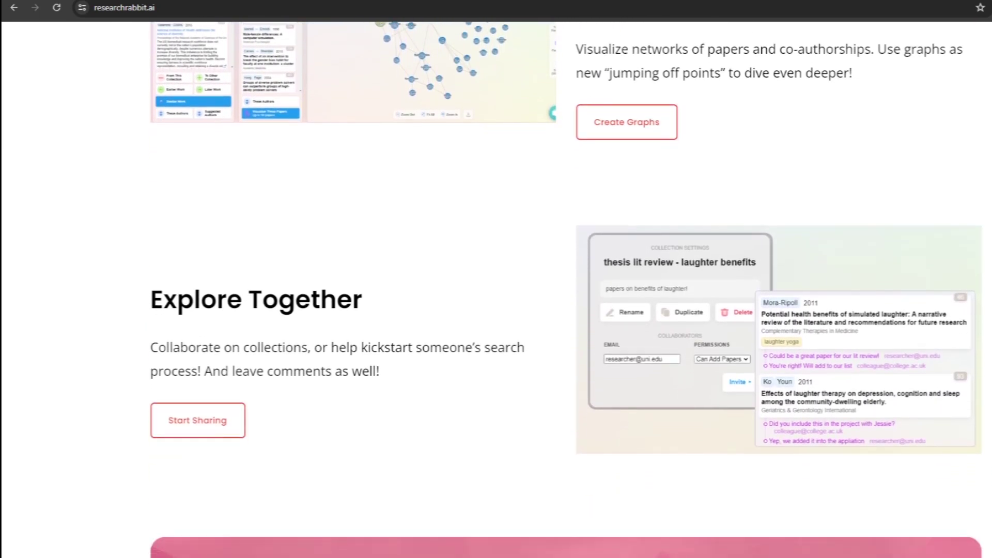
{"action": "scroll", "coordinate": [496, 310], "scroll_direction": "down", "scroll_amount": 1}
{"action": "scroll", "coordinate": [496, 311], "scroll_direction": "down", "scroll_amount": 1}
{"action": "scroll", "coordinate": [496, 310], "scroll_direction": "down", "scroll_amount": 1}
{"action": "scroll", "coordinate": [497, 310], "scroll_direction": "down", "scroll_amount": 1}
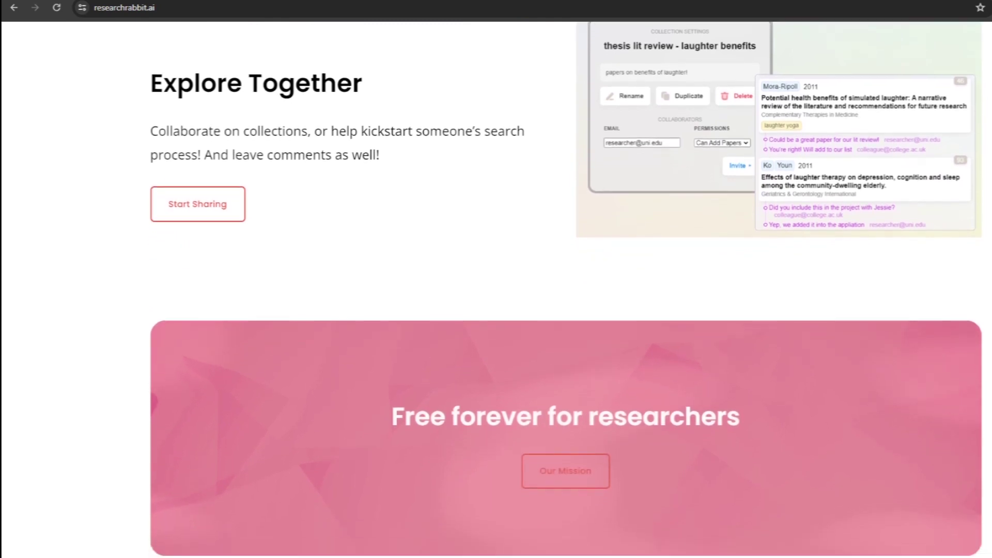
{"action": "scroll", "coordinate": [496, 310], "scroll_direction": "down", "scroll_amount": 1}
{"action": "scroll", "coordinate": [497, 311], "scroll_direction": "down", "scroll_amount": 1}
{"action": "scroll", "coordinate": [496, 310], "scroll_direction": "down", "scroll_amount": 1}
{"action": "scroll", "coordinate": [496, 310], "scroll_direction": "down", "scroll_amount": 1}
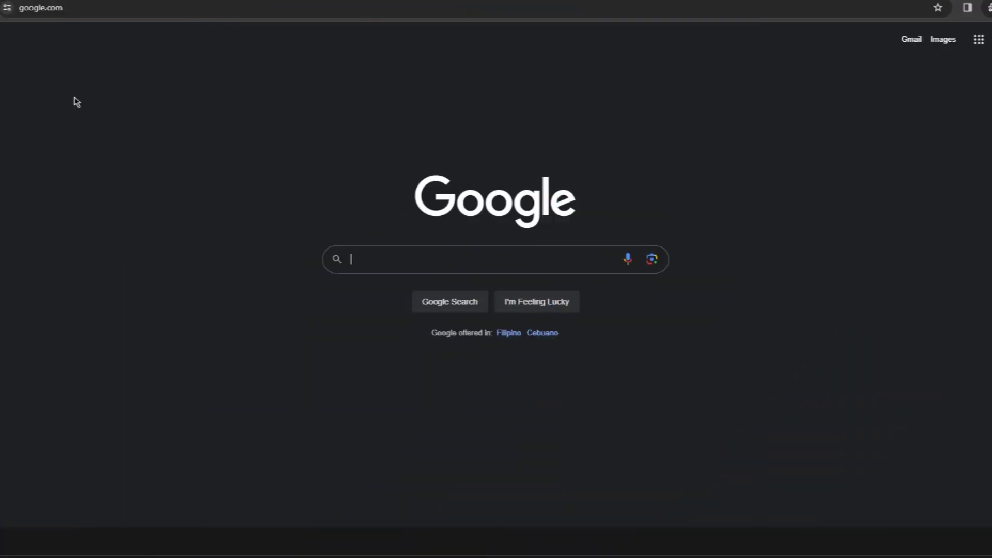
Load researchrabbitapp.com in Chrome and open its account sign-up form.
{"action": "left_click", "coordinate": [102, 7]}
{"action": "type", "text": "rese"}
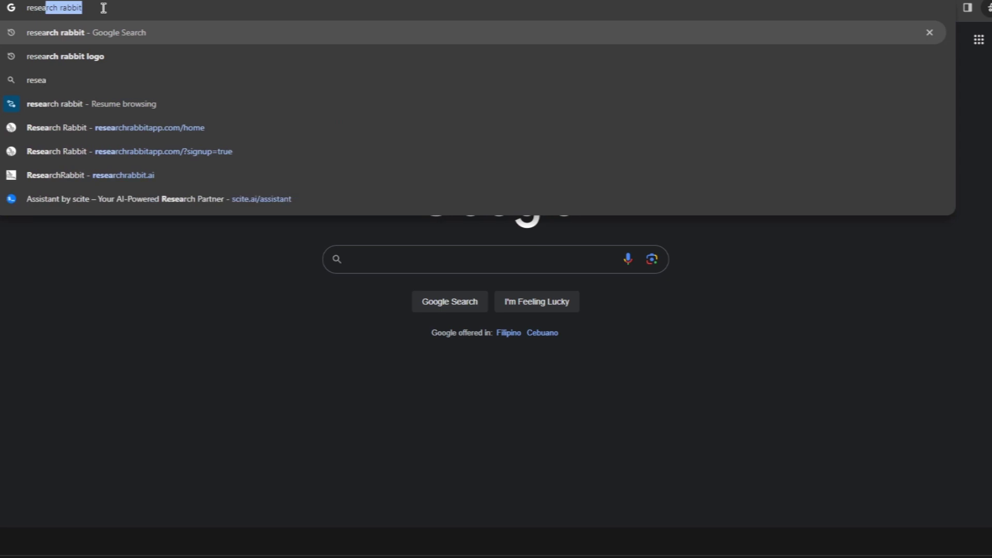
{"action": "type", "text": "archrabbit"}
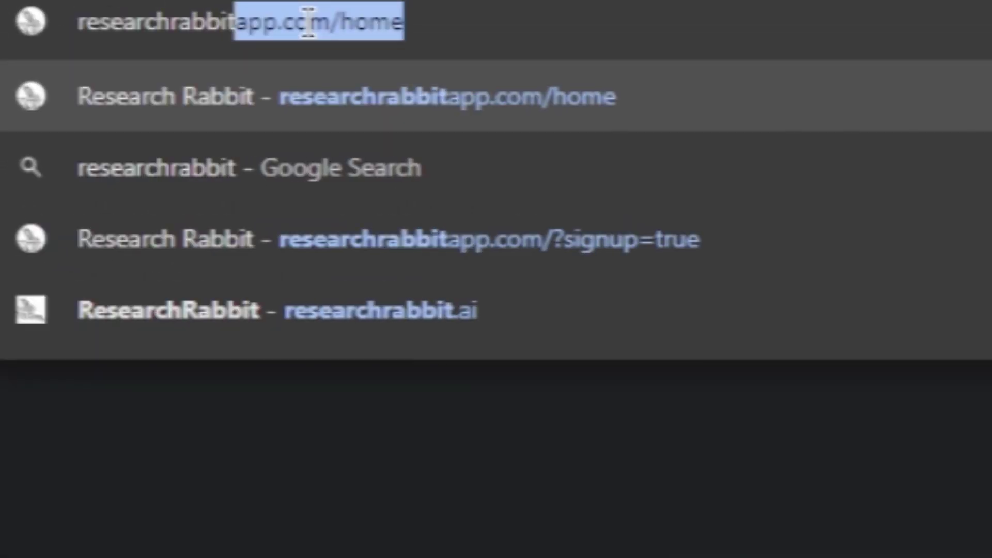
{"action": "key", "text": "Return"}
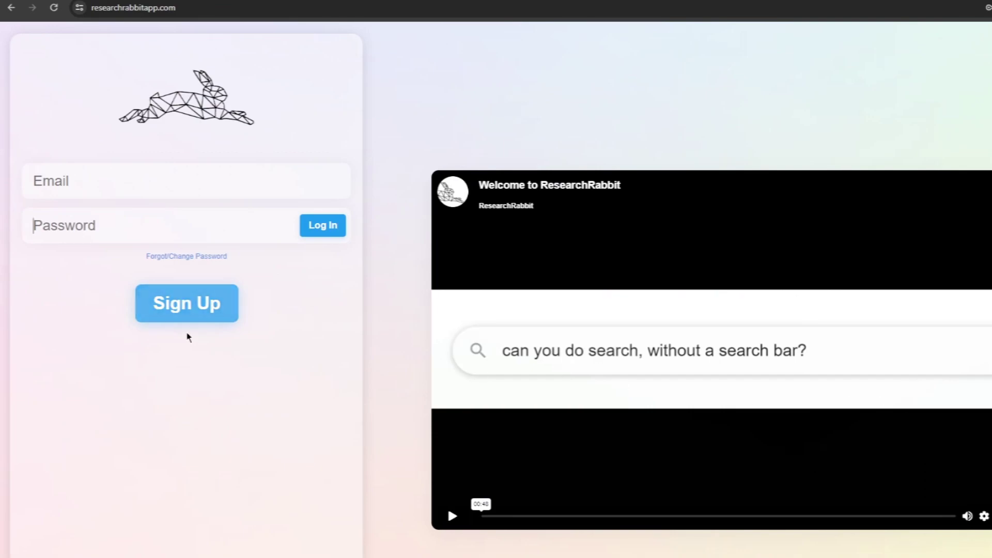
{"action": "left_click", "coordinate": [189, 307]}
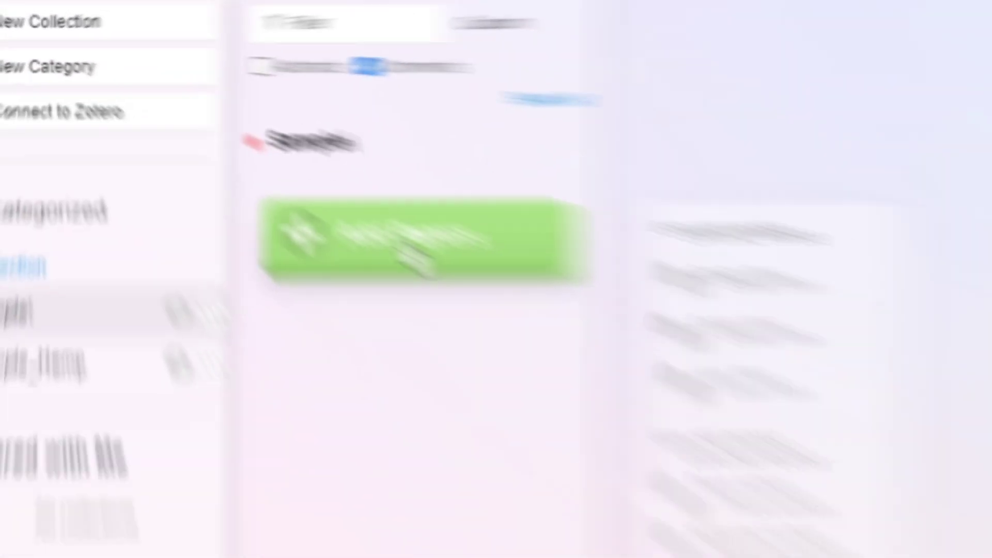
Add papers to the Sample collection and view the hydrogen storage paper's details and abstract.
{"action": "left_click", "coordinate": [512, 310]}
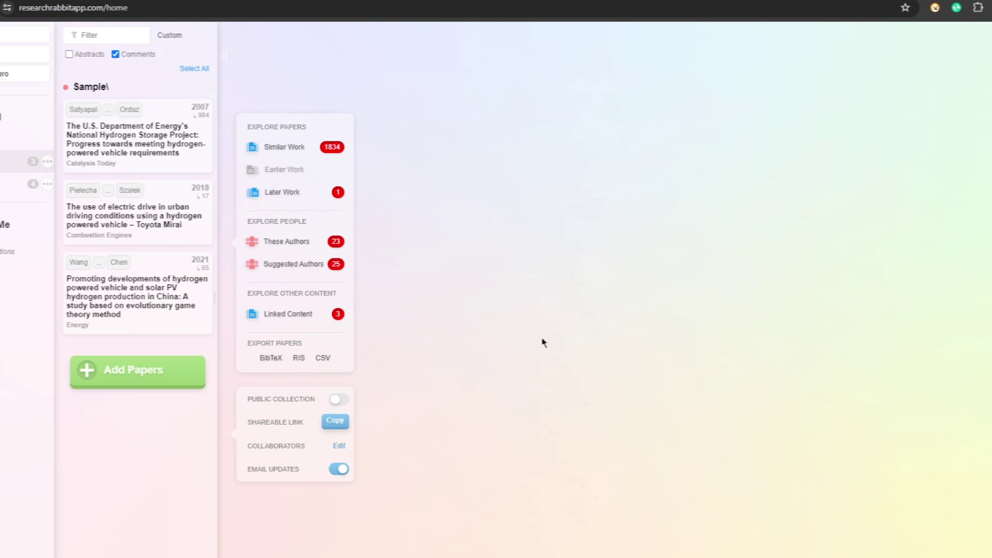
{"action": "left_click", "coordinate": [142, 149]}
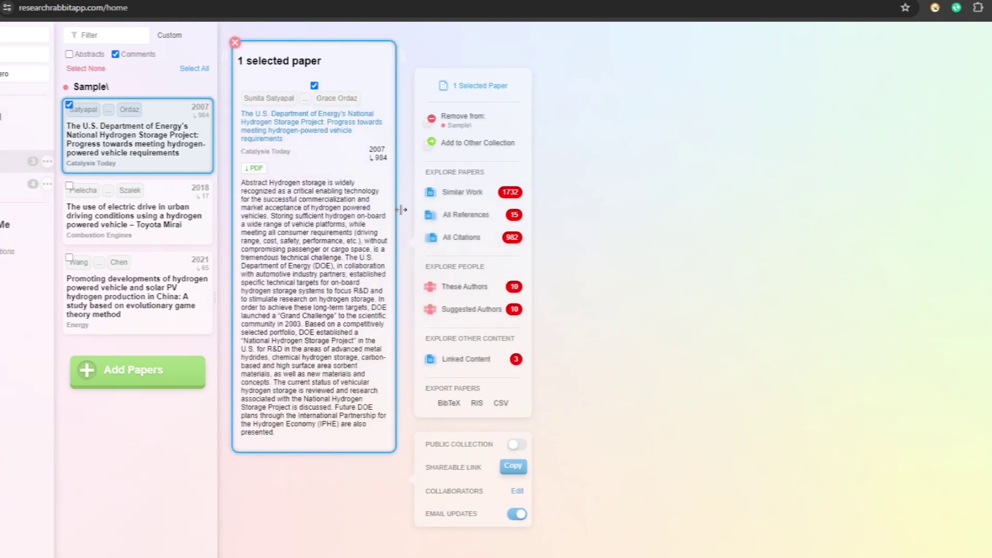
{"action": "left_click", "coordinate": [463, 192]}
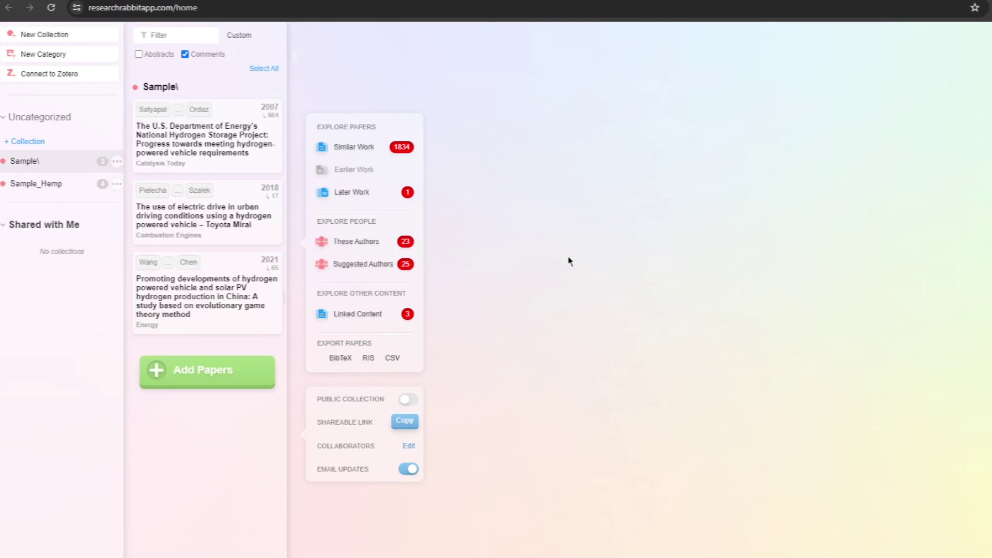
Create a collection named 'Research Work' and open it from the sidebar.
{"action": "left_click", "coordinate": [46, 35]}
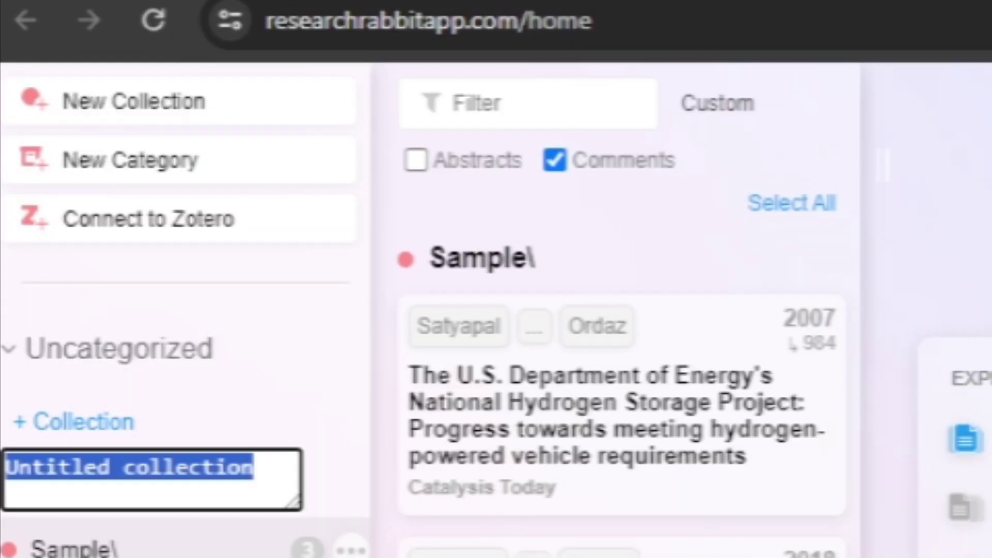
{"action": "type", "text": "Research Work"}
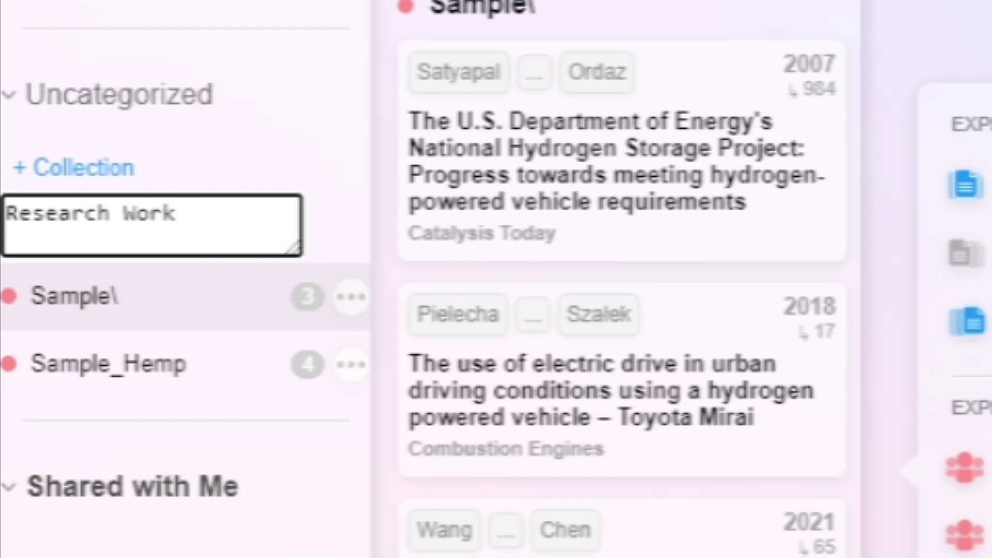
{"action": "key", "text": "Return"}
{"action": "key", "text": "Return"}
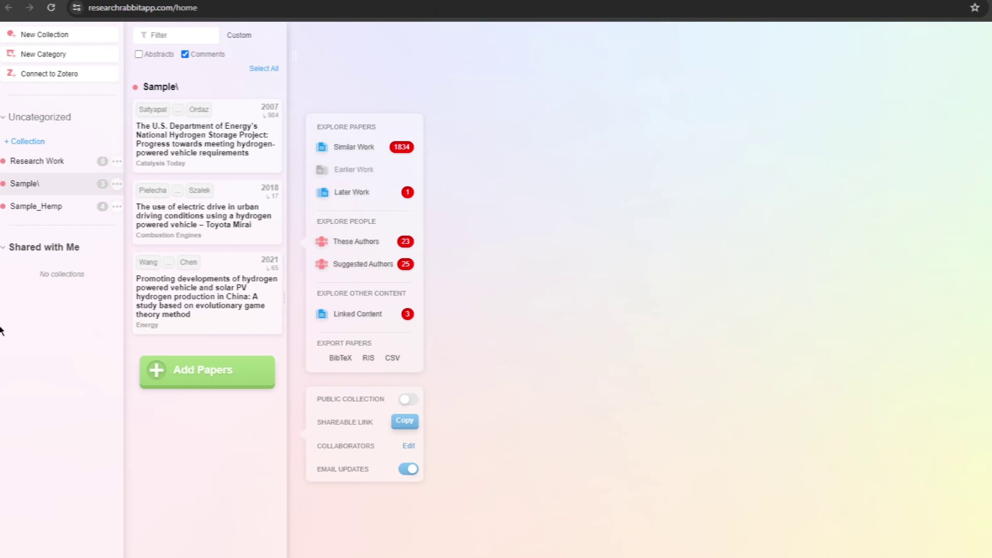
{"action": "left_click", "coordinate": [50, 164]}
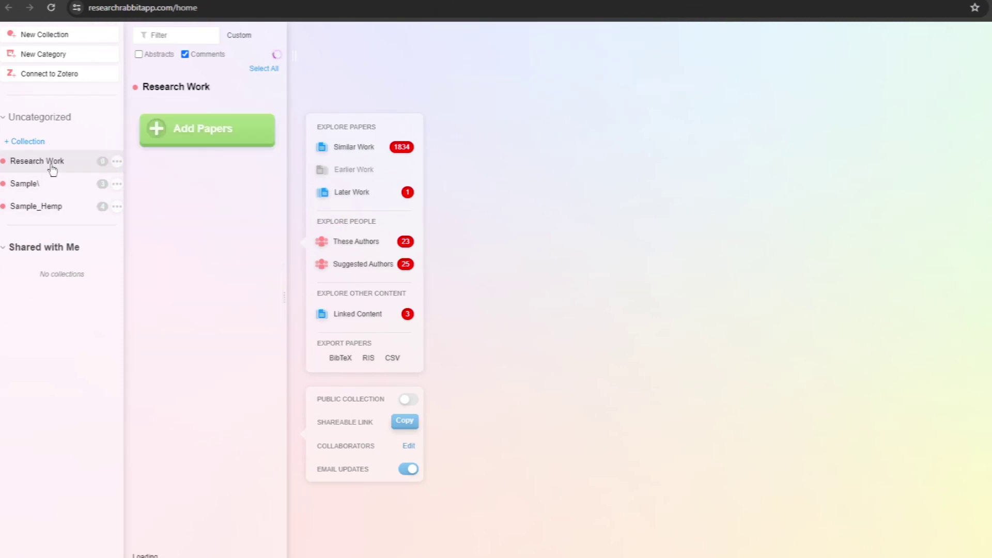
Search 'Medical Marijuana', add the card ownership paper to Research Work, and return to the collection.
{"action": "left_click", "coordinate": [201, 143]}
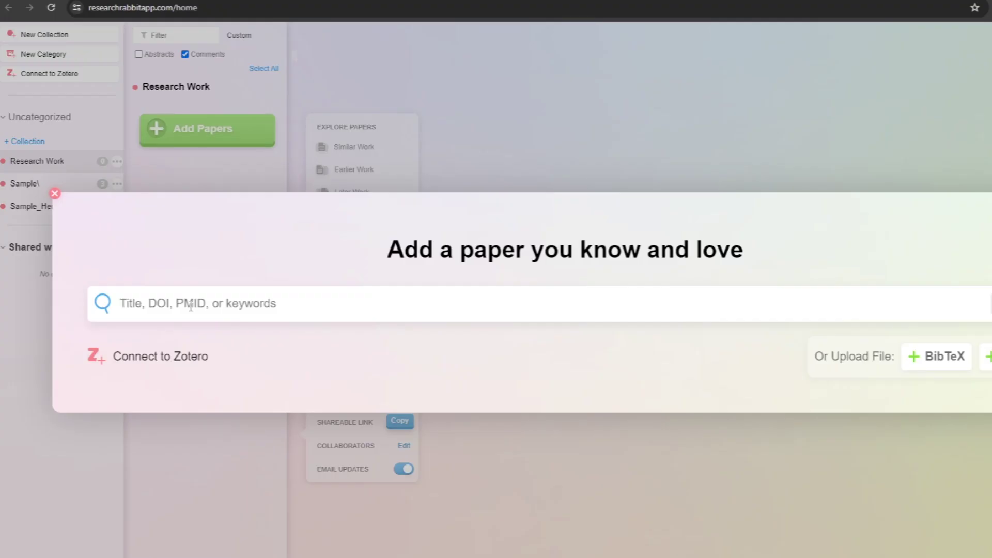
{"action": "type", "text": "Medi"}
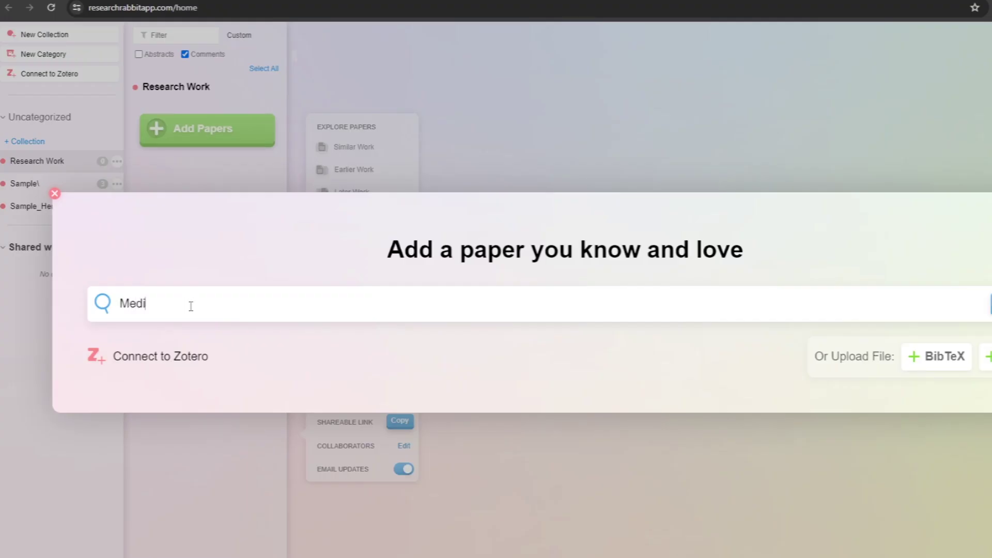
{"action": "type", "text": "cal Marijuana"}
{"action": "key", "text": "Return"}
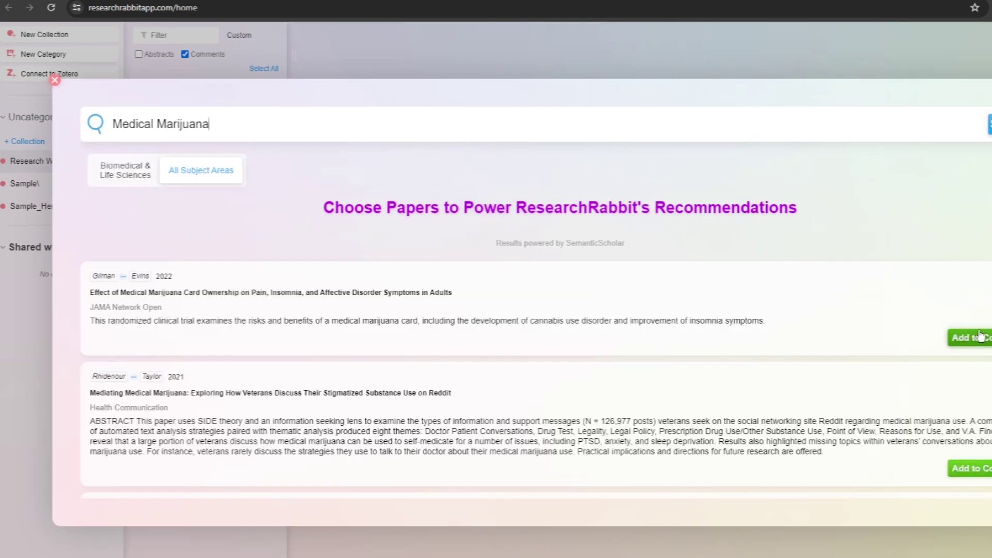
{"action": "left_click", "coordinate": [973, 339]}
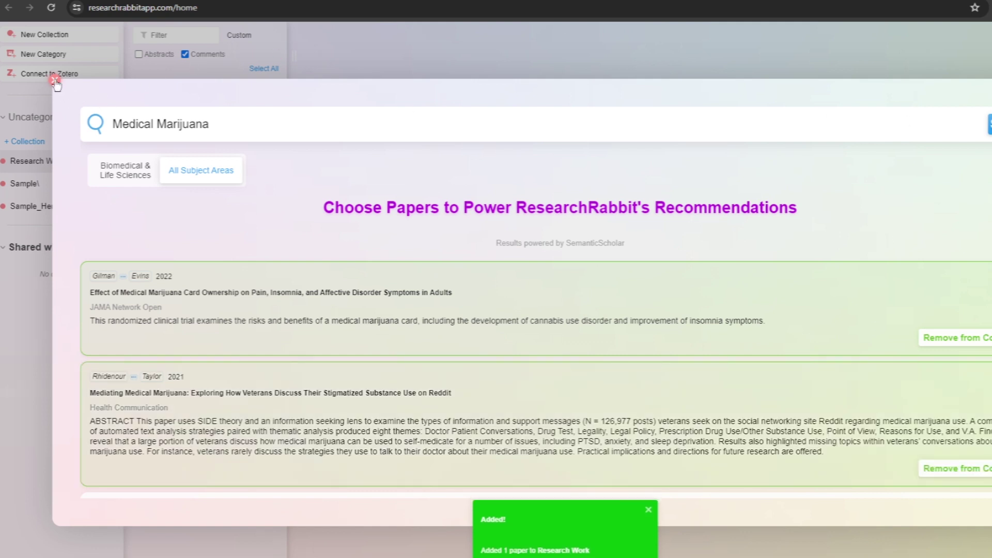
{"action": "left_click", "coordinate": [56, 82]}
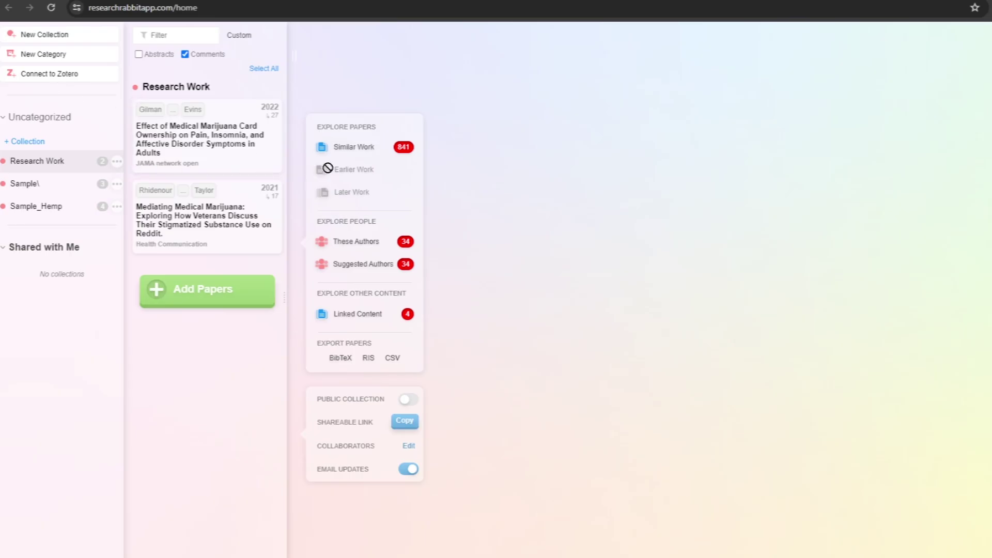
{"action": "left_click", "coordinate": [356, 241]}
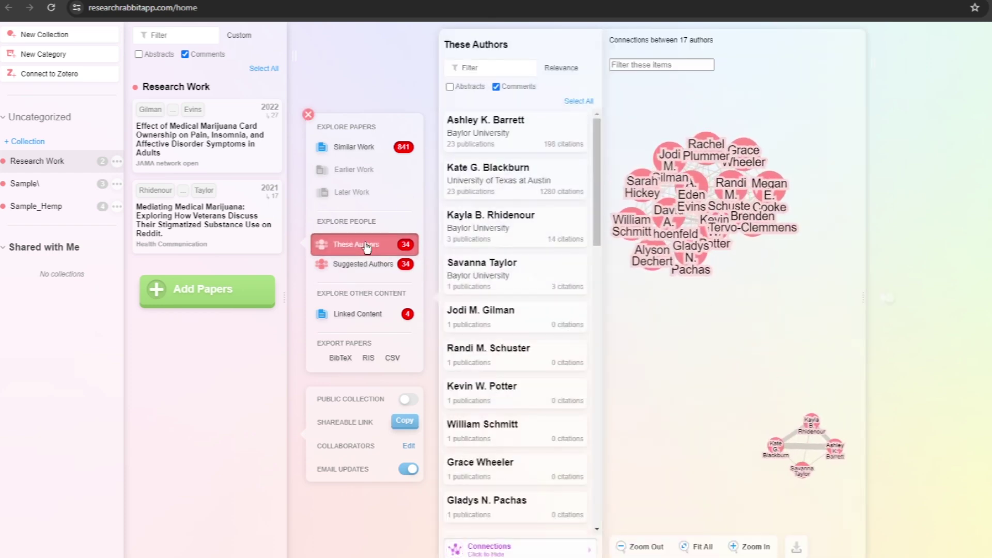
{"action": "left_click", "coordinate": [705, 151]}
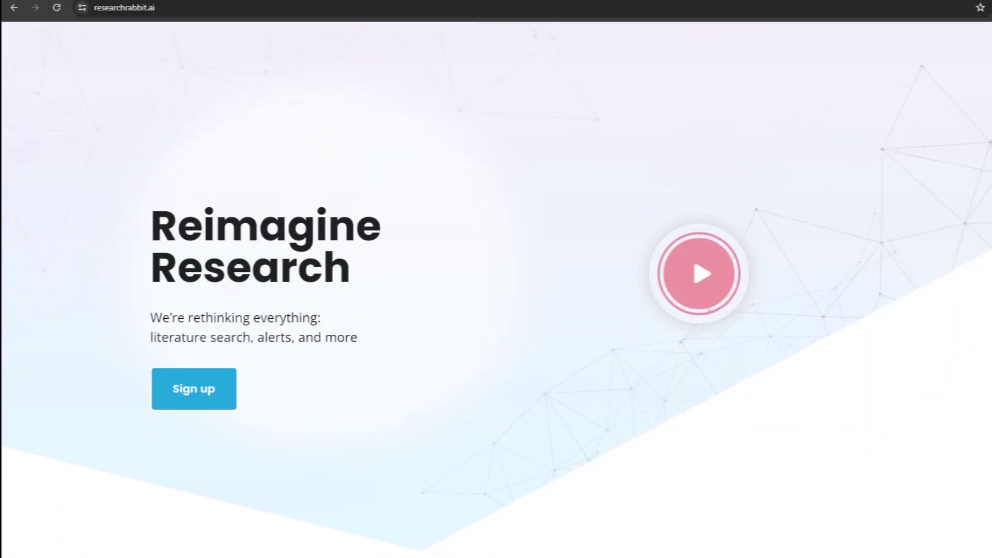
{"action": "scroll", "coordinate": [496, 311], "scroll_direction": "down", "scroll_amount": 5}
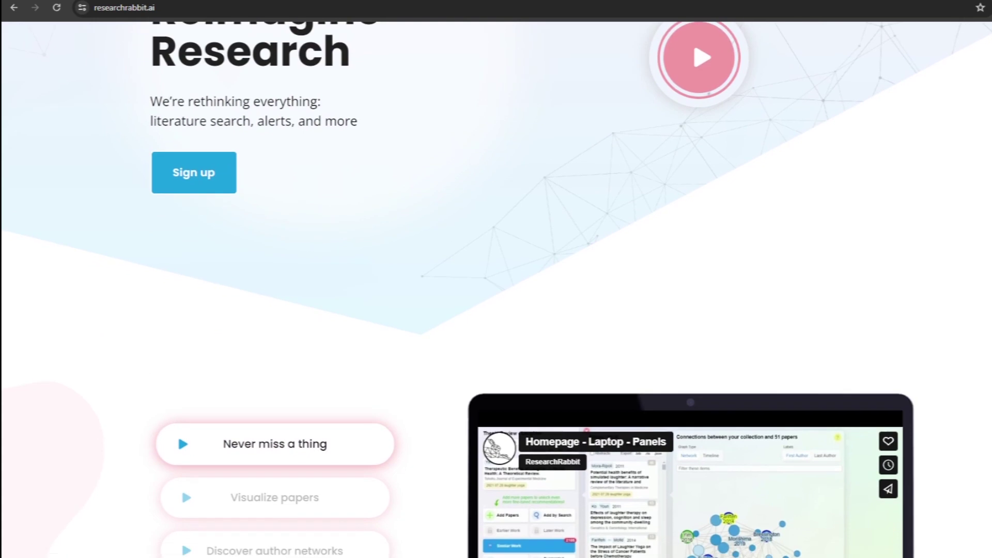
{"action": "scroll", "coordinate": [497, 311], "scroll_direction": "down", "scroll_amount": 5}
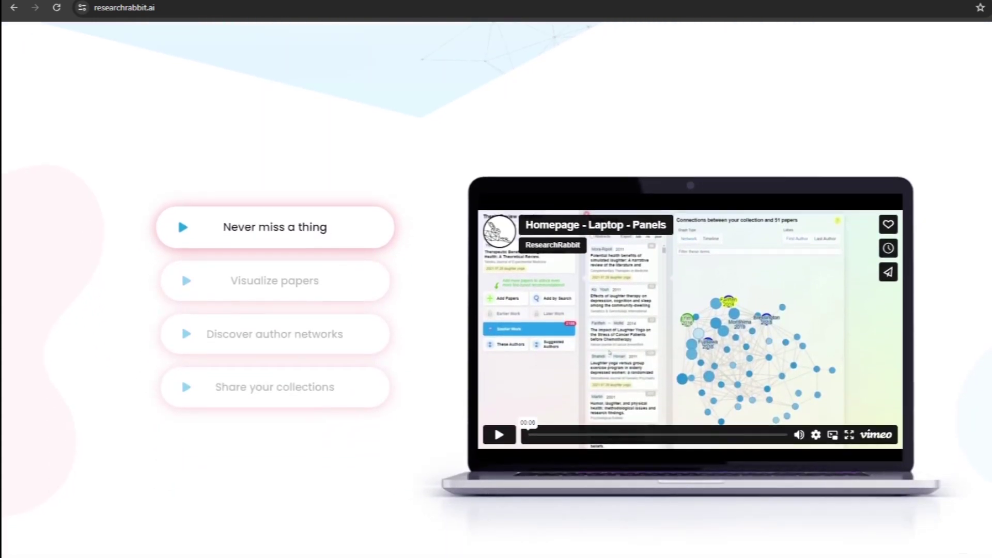